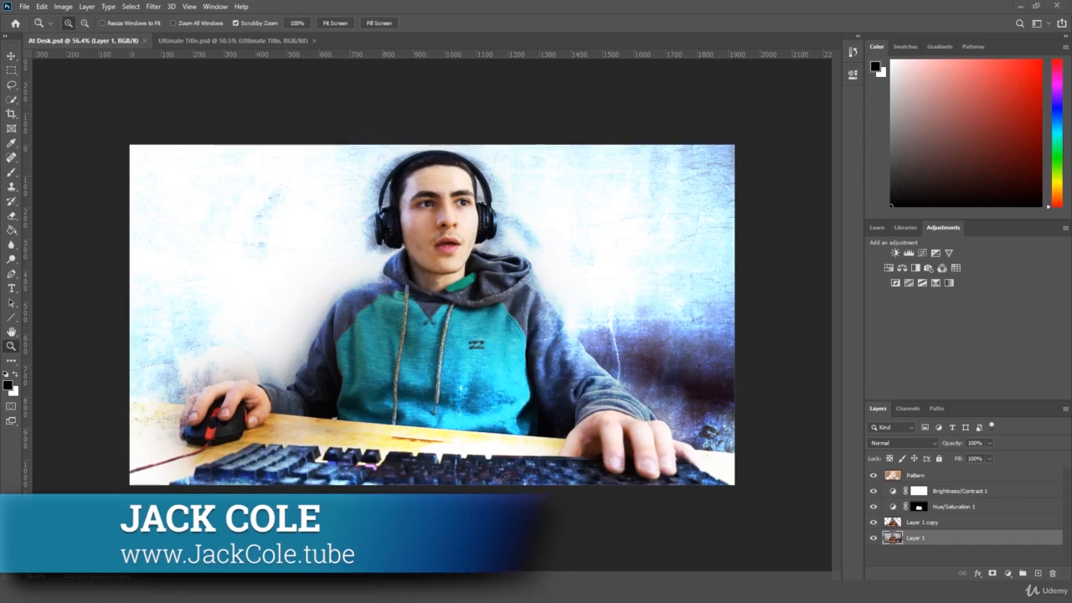
Switch to File Explorer and open the Content Aware Fill folder
key("alt+Tab")
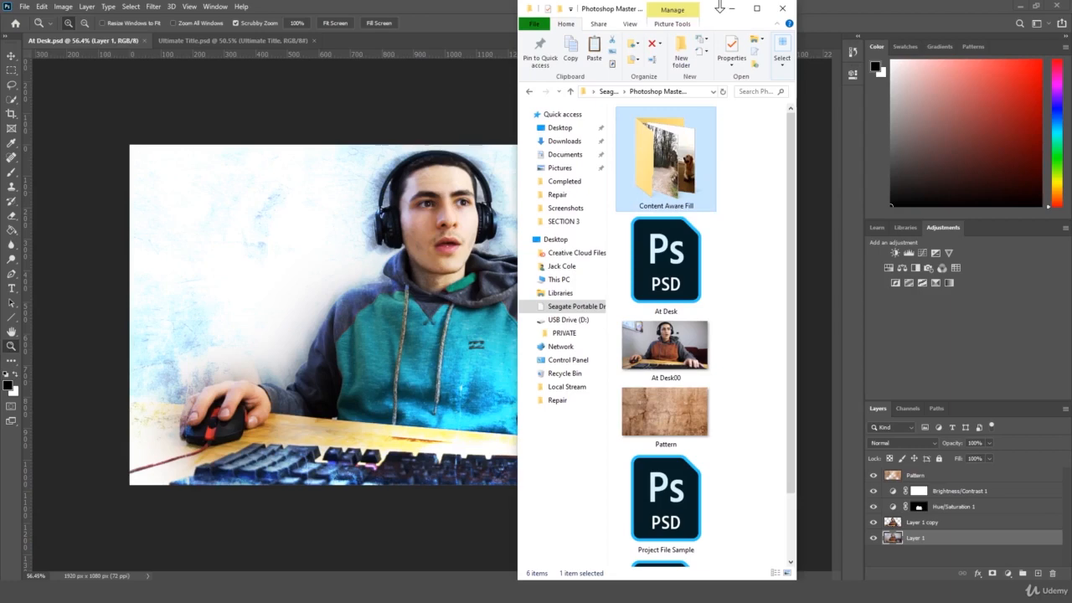
double_click(692, 155)
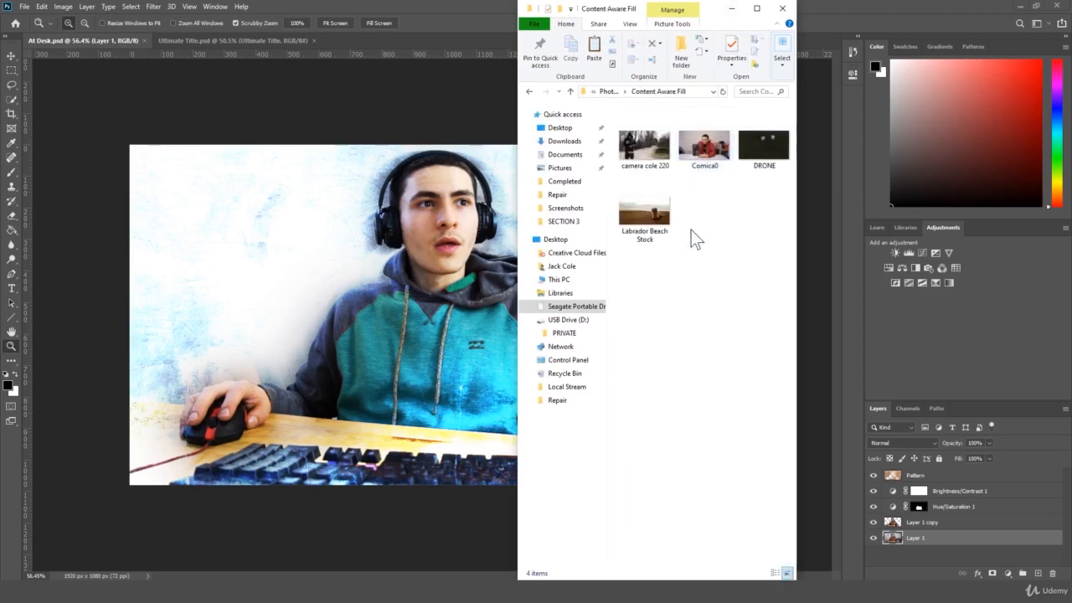
left_click(450, 229)
scroll(568, 216, "down", 1)
scroll(568, 217, "up", 1)
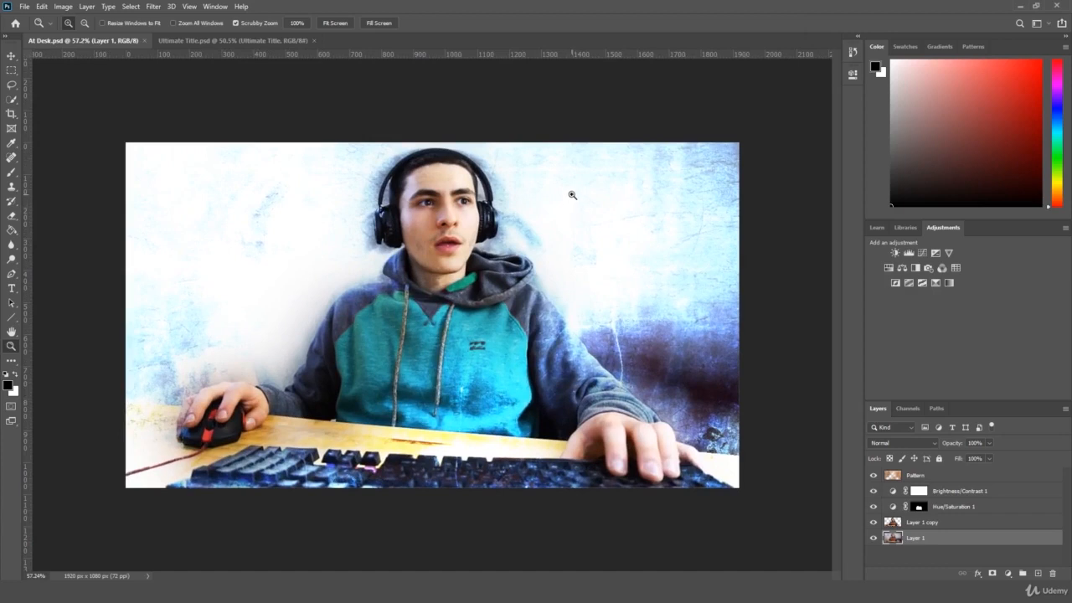
scroll(323, 469, "down", 1)
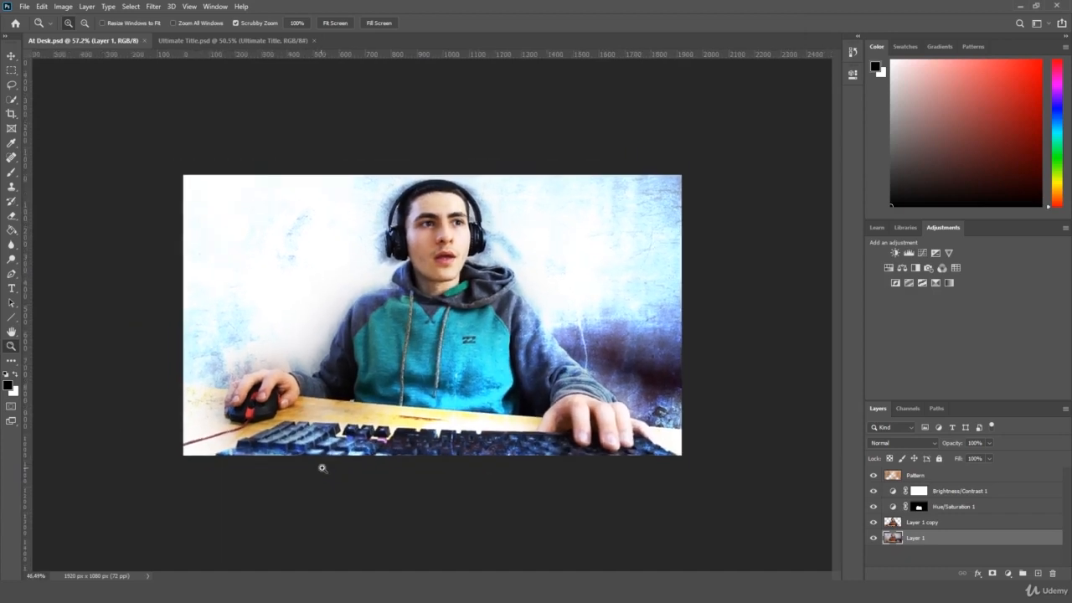
scroll(323, 469, "up", 1)
scroll(326, 469, "down", 1)
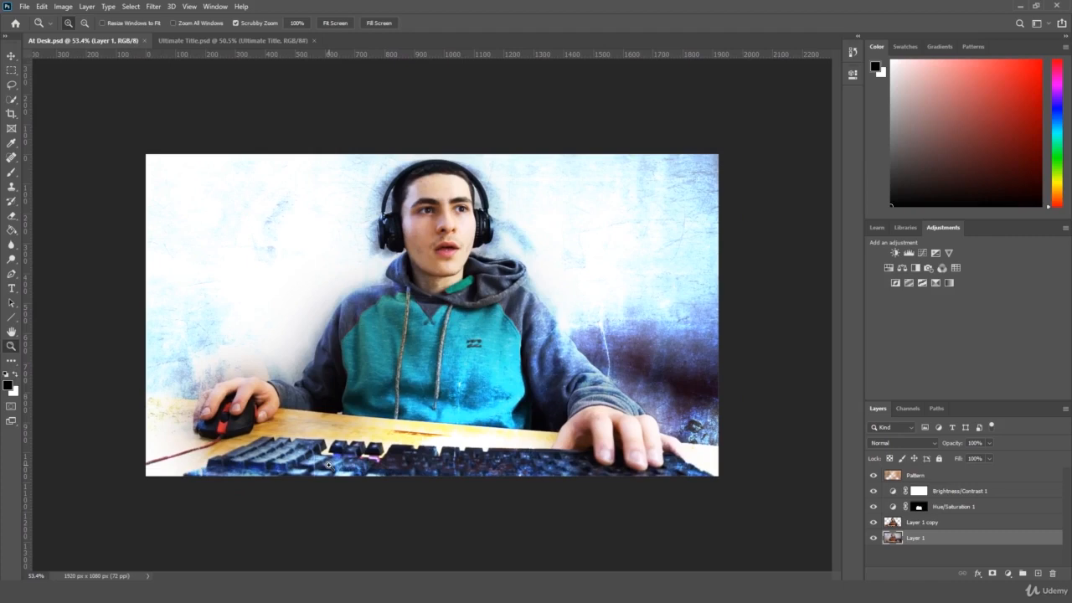
Switch to File Explorer, preview the Labrador Beach Stock photo, and open it in Photoshop as a separate document
key("alt+Tab")
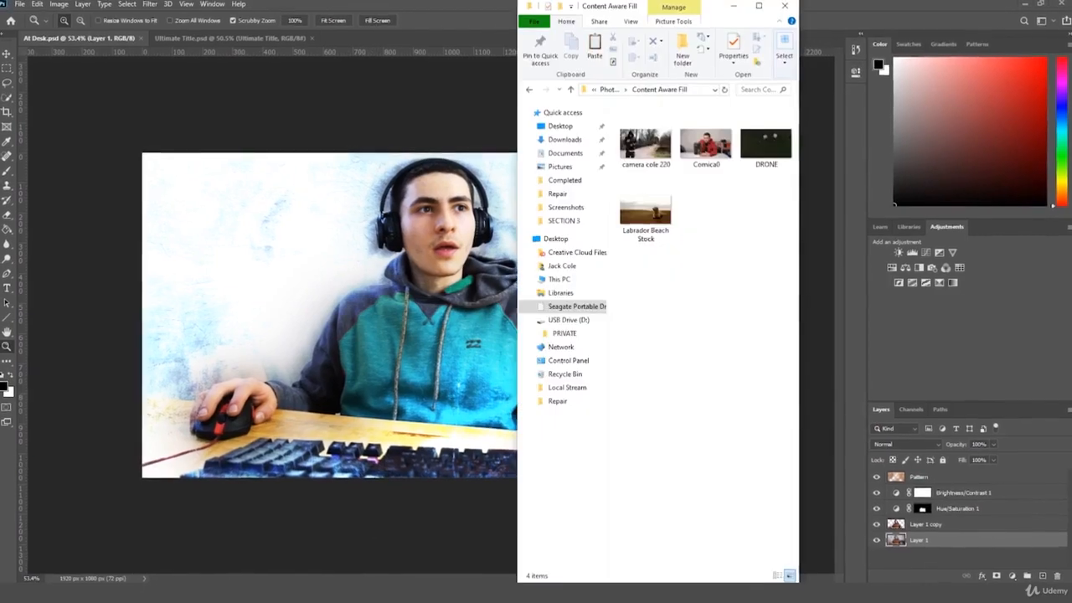
double_click(649, 213)
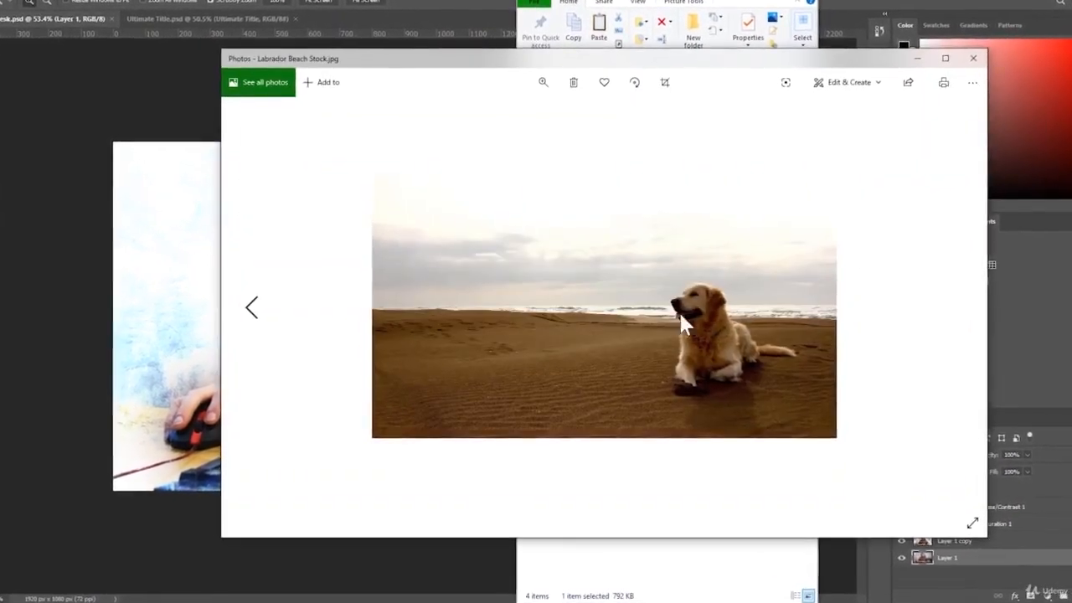
left_click(974, 58)
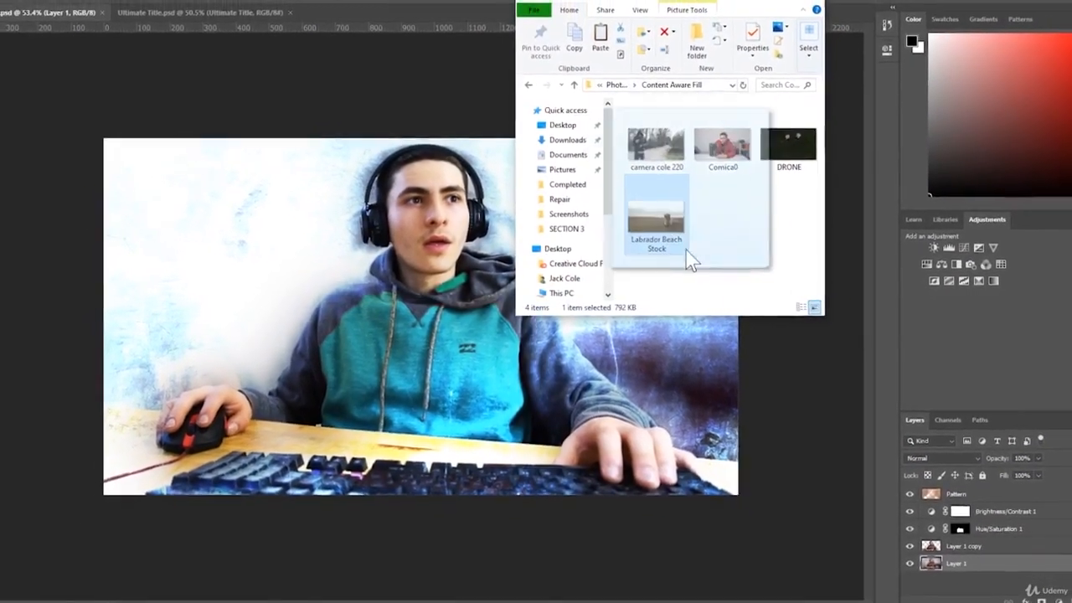
left_click_drag(686, 251, 354, 43)
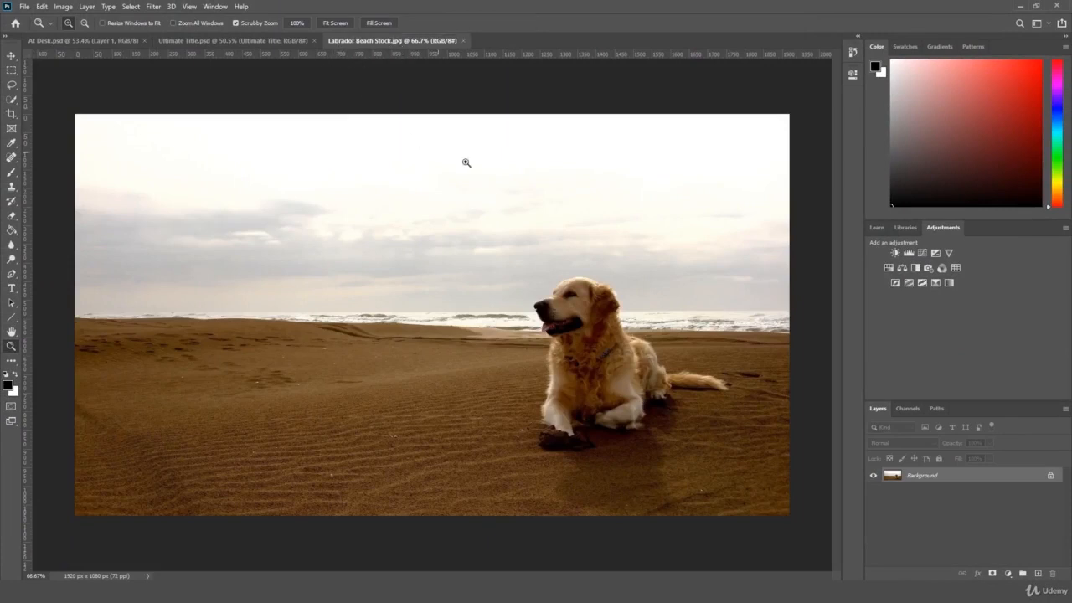
Select the dog with the Quick Selection tool, unlock the Background layer, and delete the dog from it
left_click_drag(467, 162, 464, 169)
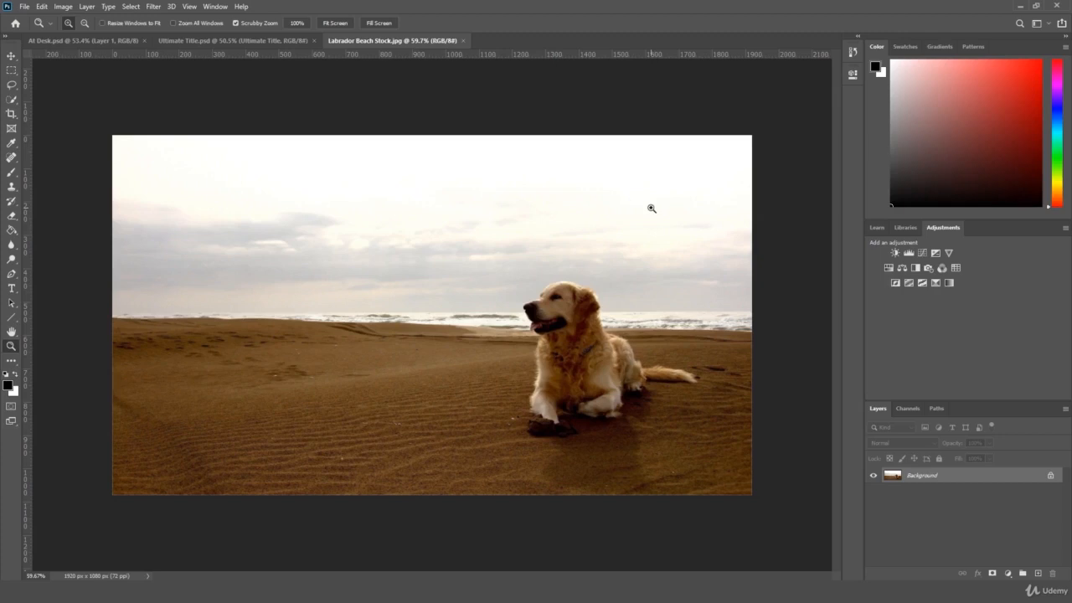
left_click_drag(650, 210, 643, 214)
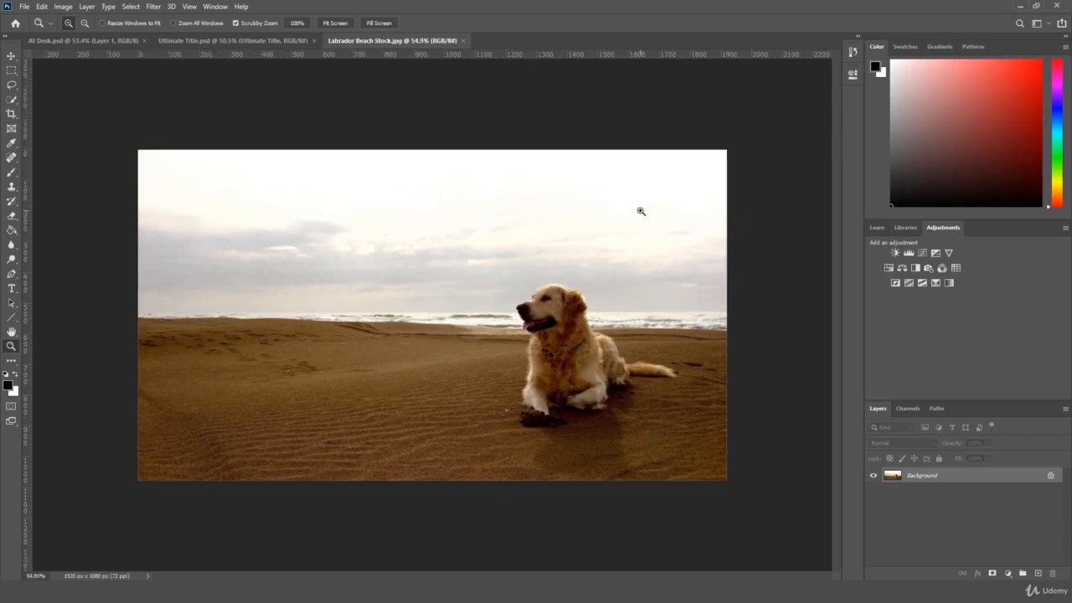
left_click(11, 85)
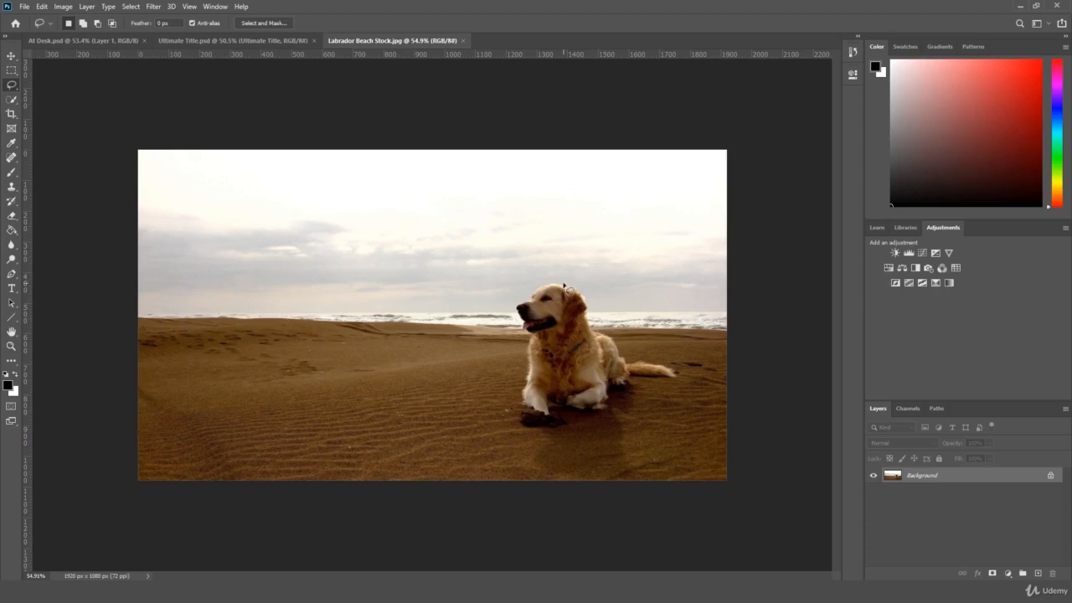
left_click(11, 70)
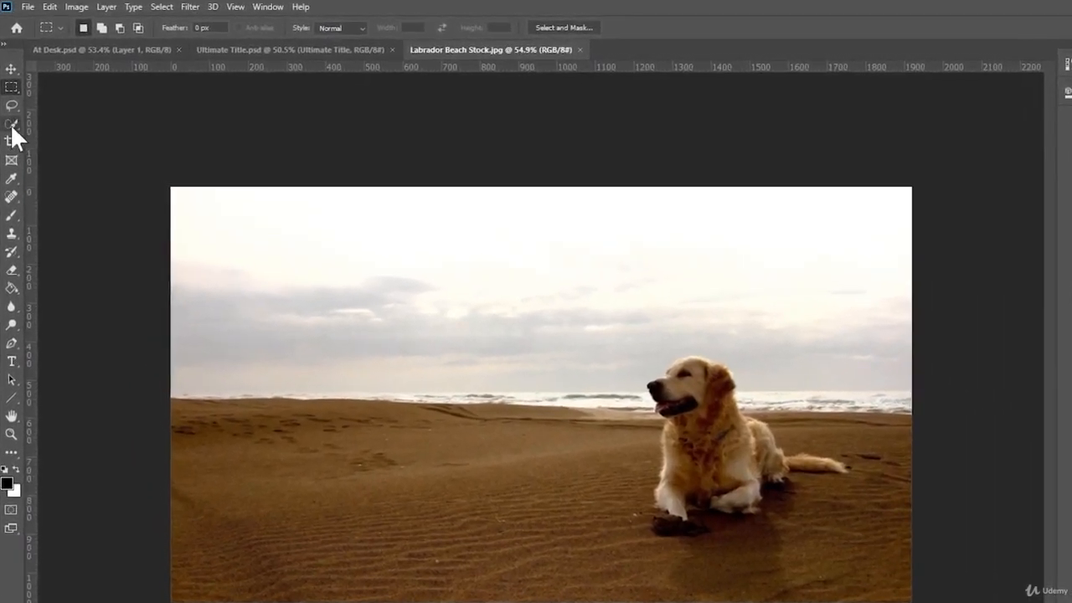
left_click(11, 100)
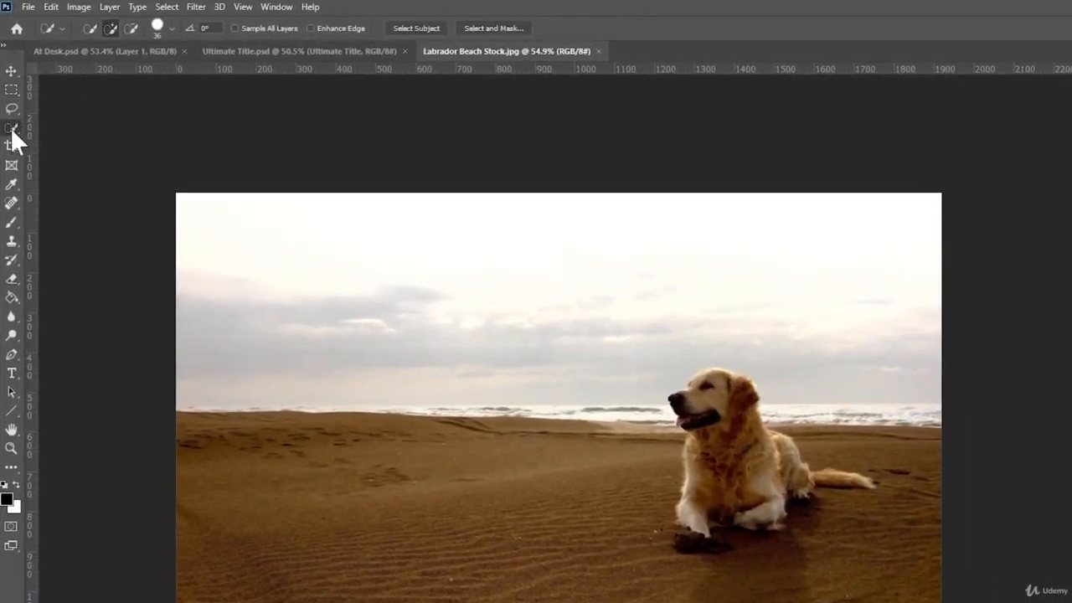
mouse_move(670, 420)
left_mouse_down()
mouse_move(698, 416)
mouse_move(708, 378)
mouse_move(737, 405)
mouse_move(731, 474)
mouse_move(713, 492)
mouse_move(706, 471)
mouse_move(717, 499)
mouse_move(763, 513)
mouse_move(749, 508)
mouse_move(779, 476)
mouse_move(780, 458)
mouse_move(801, 478)
mouse_move(838, 479)
left_mouse_up()
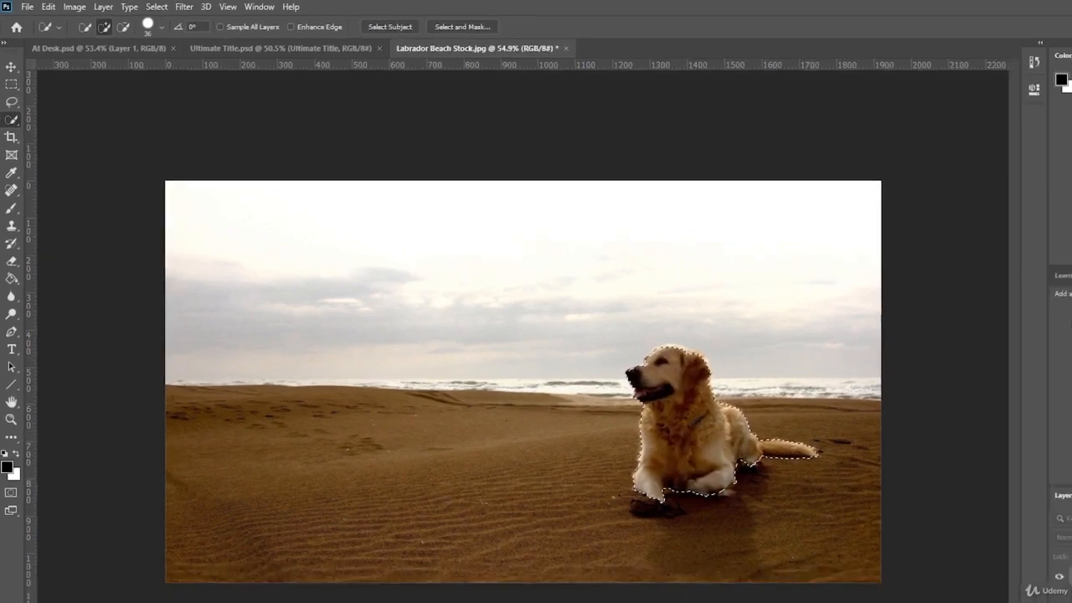
left_click(1054, 479)
key("Delete")
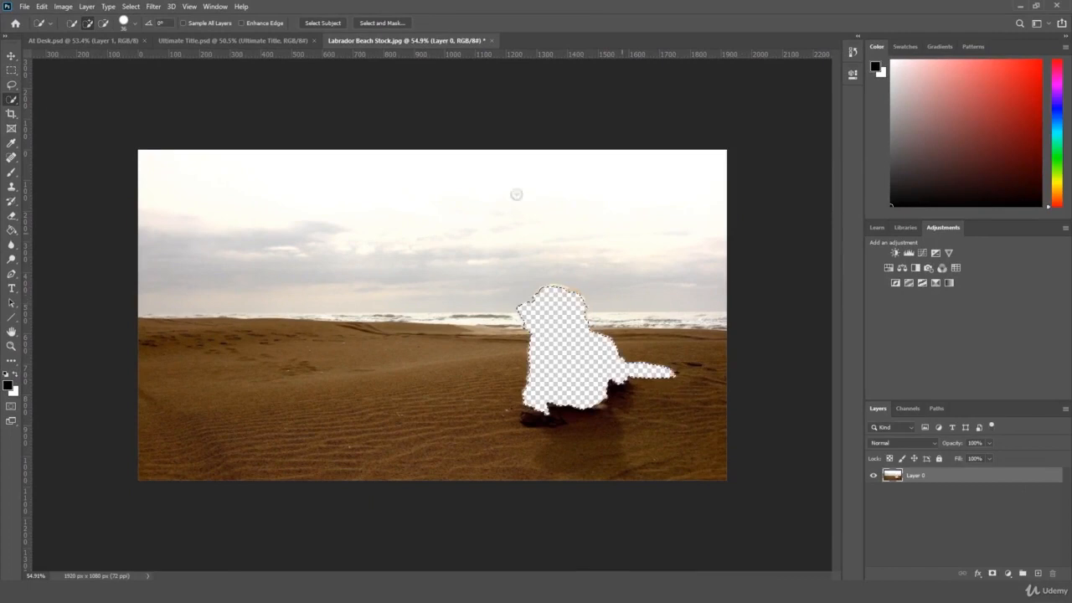
Deselect the dog's outline and enlarge Layer 0 well beyond the canvas with Free Transform, pushing the cut-out hole out of frame
left_click(11, 71)
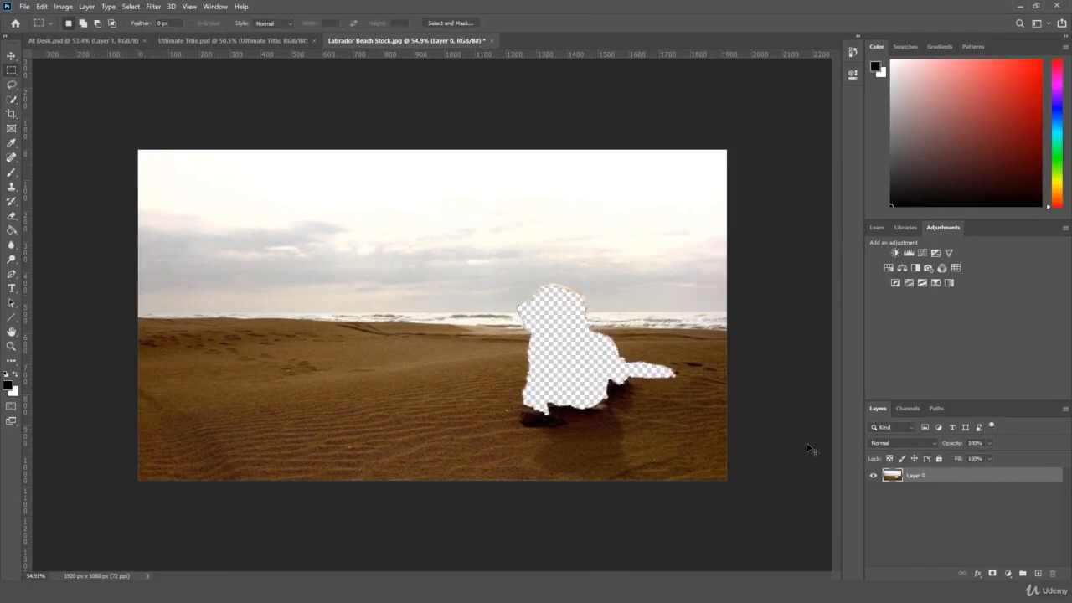
key("ctrl+t")
left_click_drag(729, 479, 1039, 598)
key("Escape")
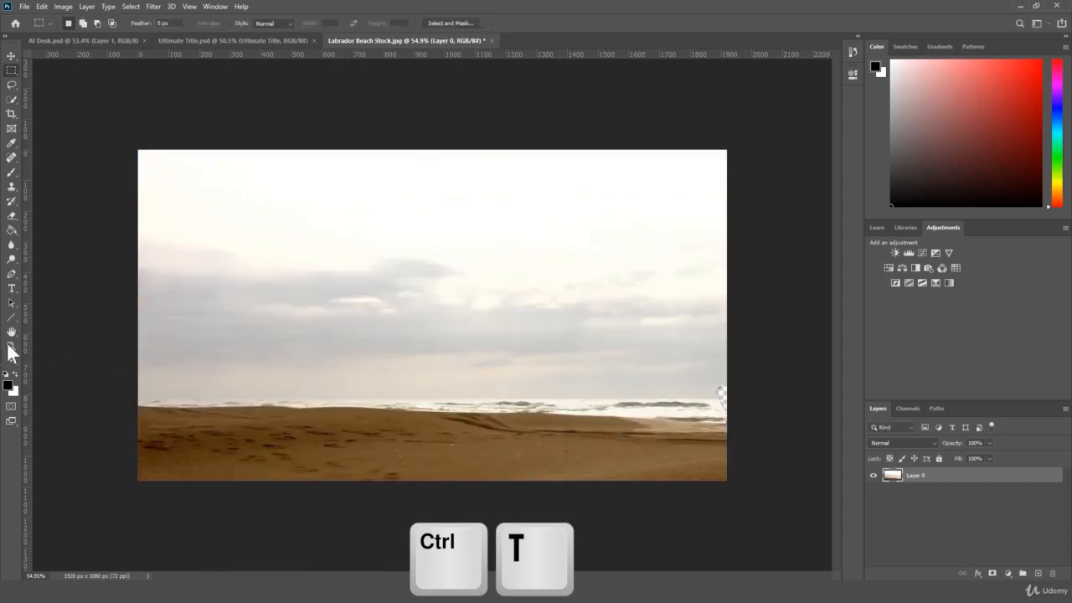
left_click(11, 347)
key("ctrl+minus")
key("ctrl+minus")
key("ctrl+t")
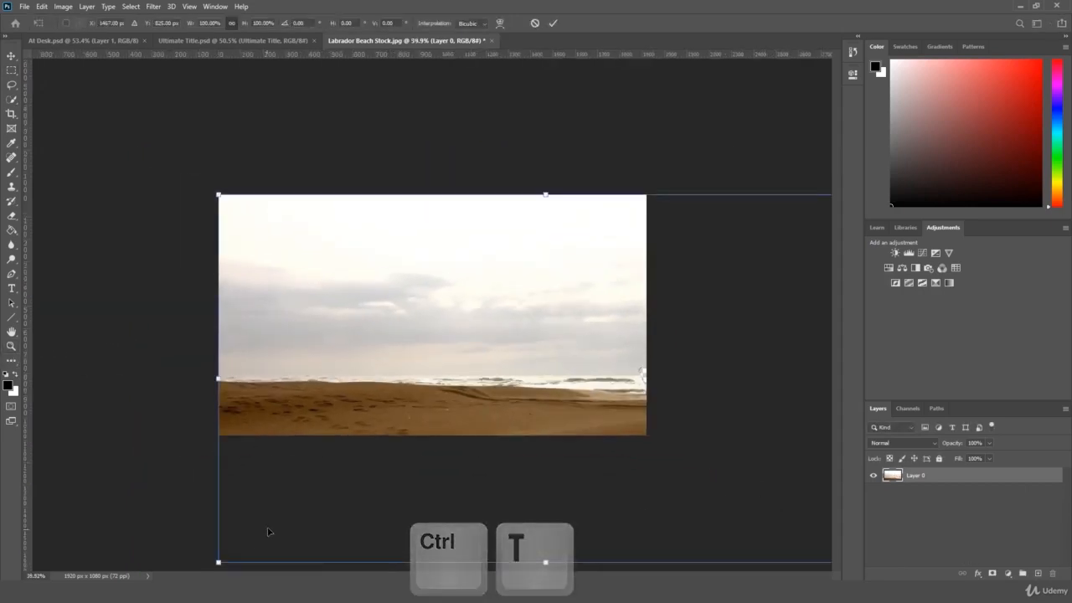
left_click_drag(549, 568, 549, 568)
key("ctrl+z")
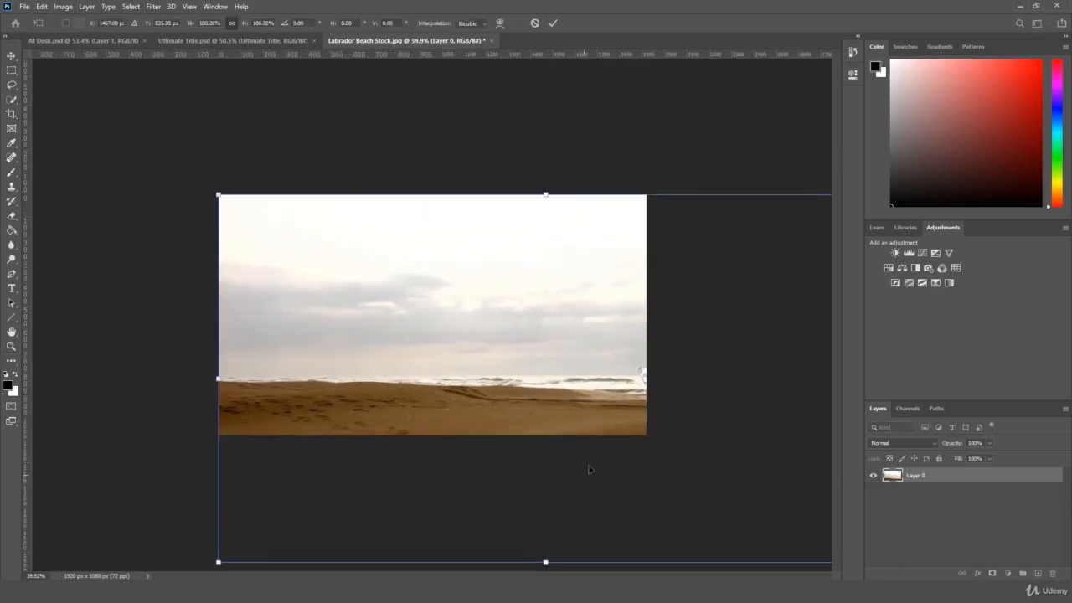
key("Escape")
Enlarge Layer 0 slightly further with Free Transform until no transparent hole remains on the canvas
scroll(609, 362, "down", 2)
key("ctrl+t")
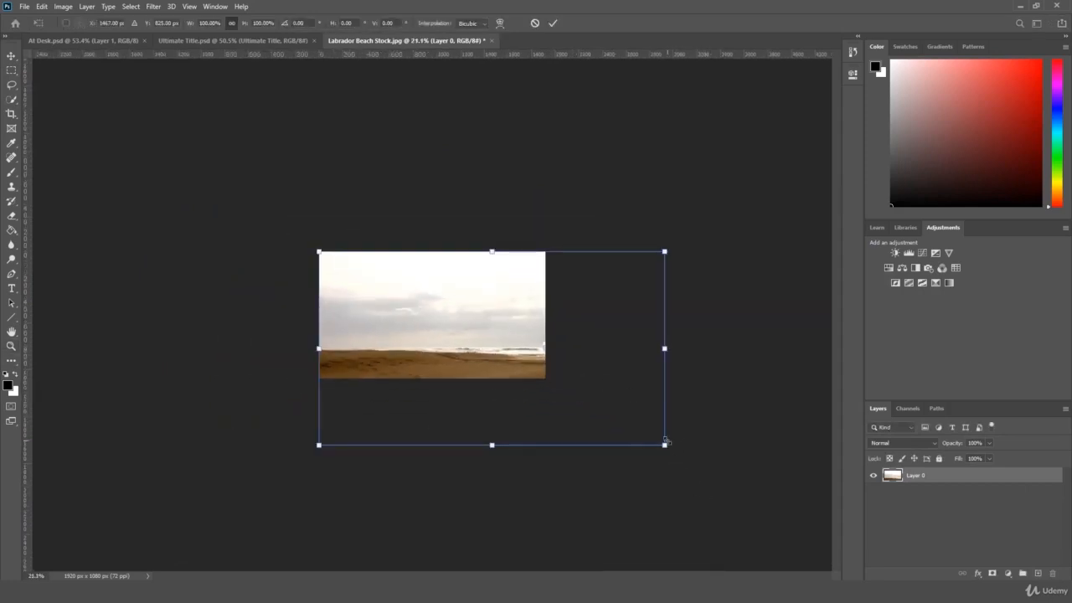
left_click_drag(666, 445, 675, 450)
key("Return")
Undo the layer enlargements and the deletion of the dog
key("z")
left_click_drag(519, 327, 586, 323)
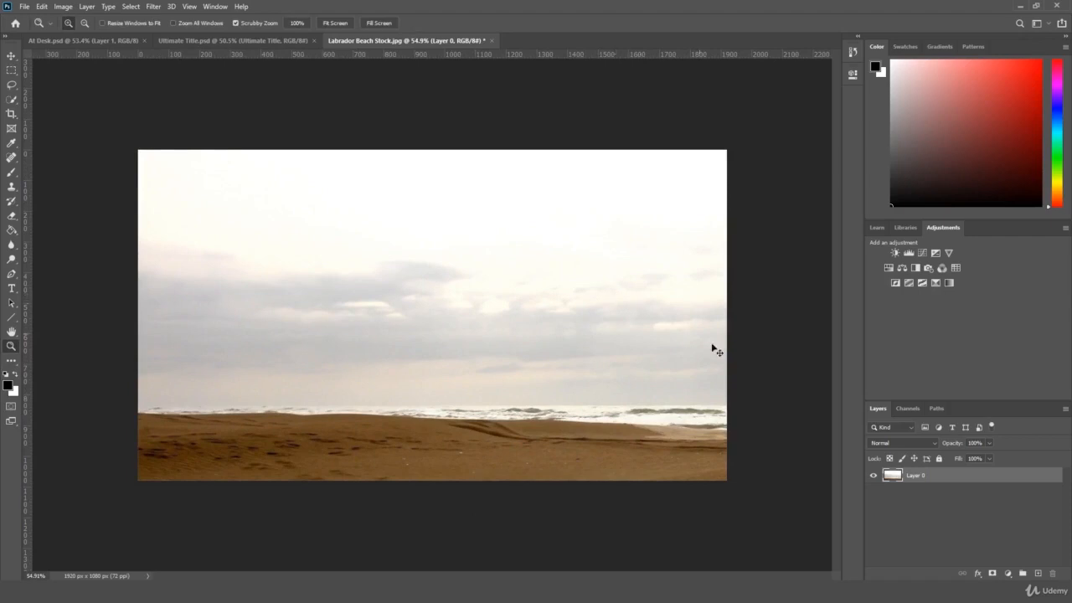
key("ctrl+z")
key("ctrl+z")
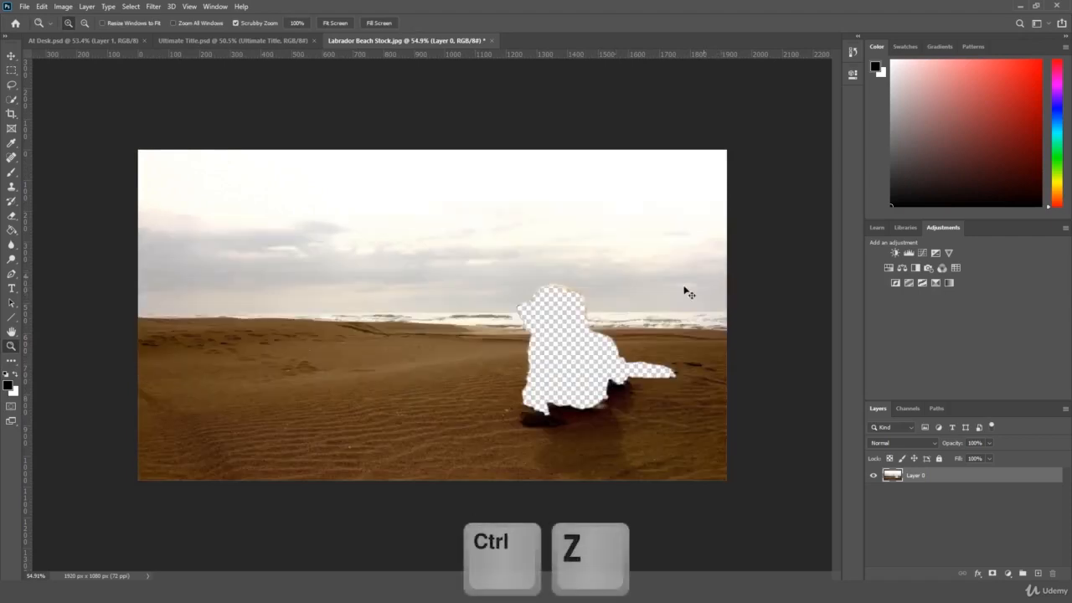
key("ctrl+z")
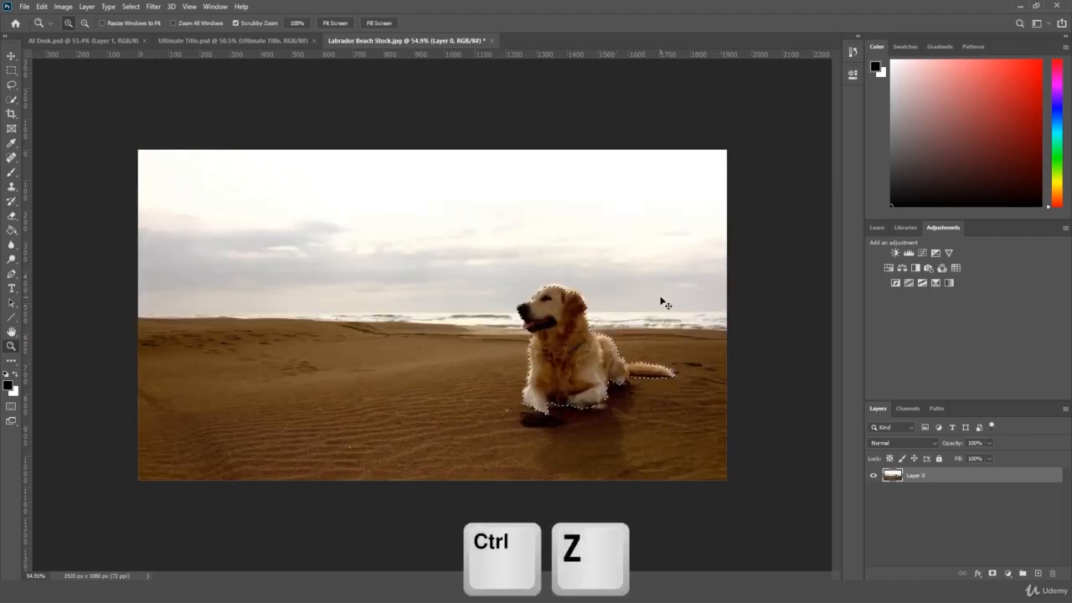
Clear the existing selection and draw a loose Lasso selection around the dog, including its tail and the shadow below it
left_click(11, 70)
left_click(80, 80)
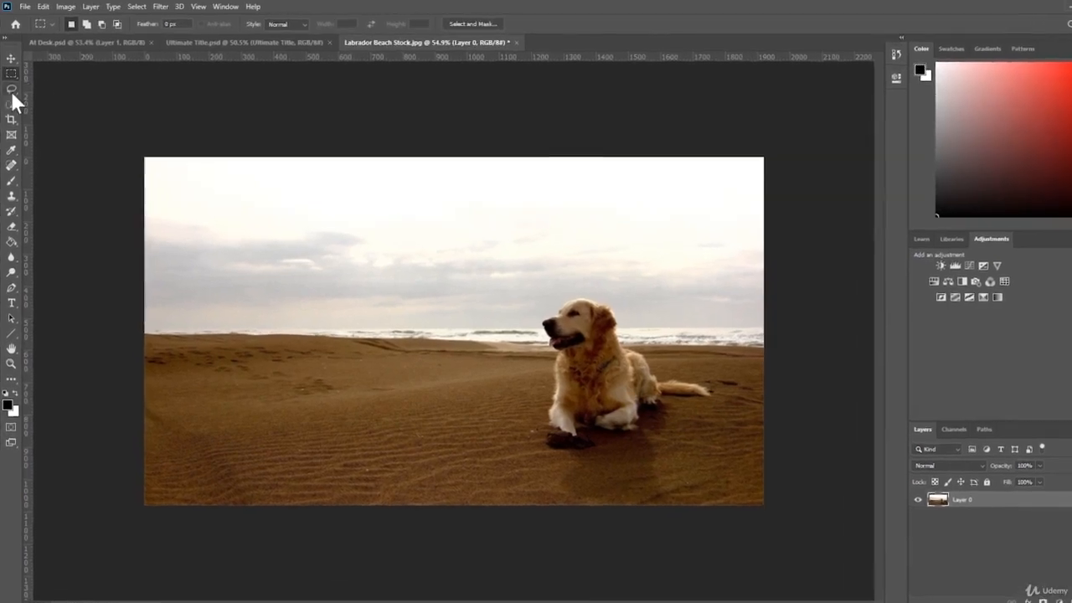
left_click(10, 92)
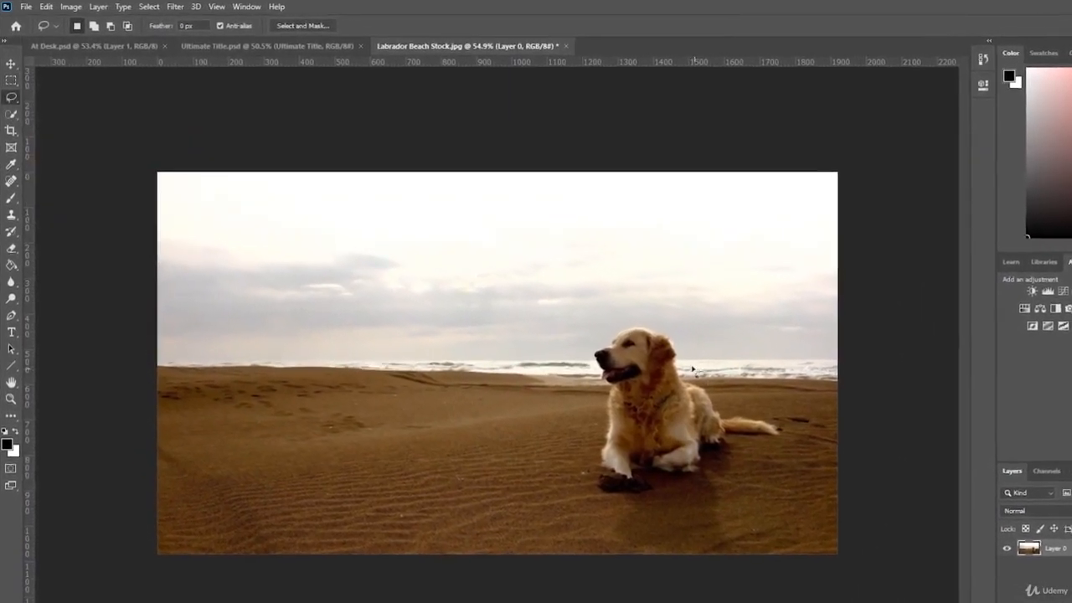
left_click(11, 99)
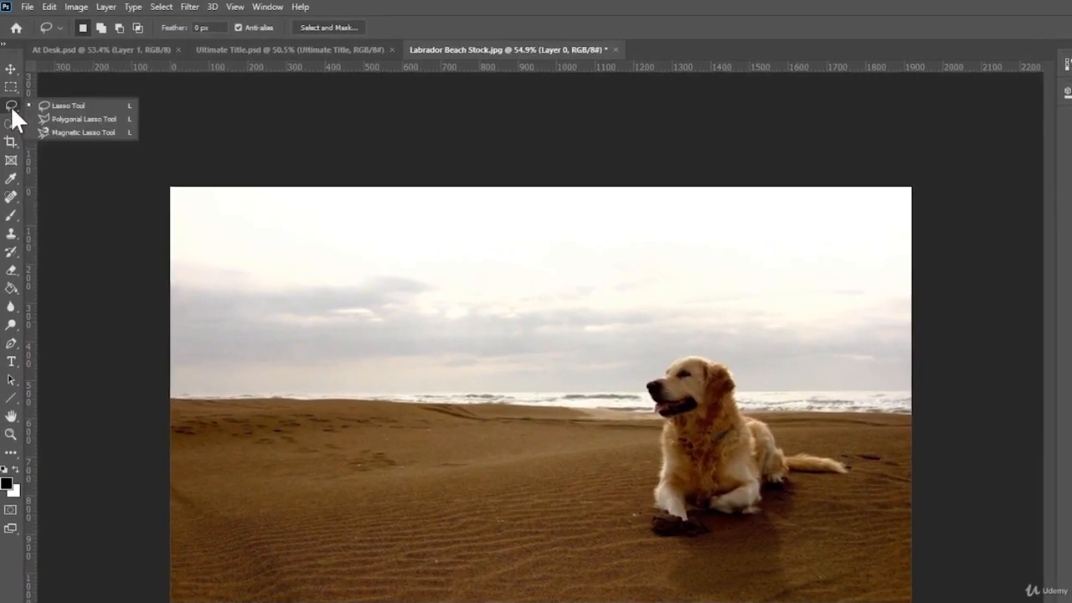
left_click(56, 109)
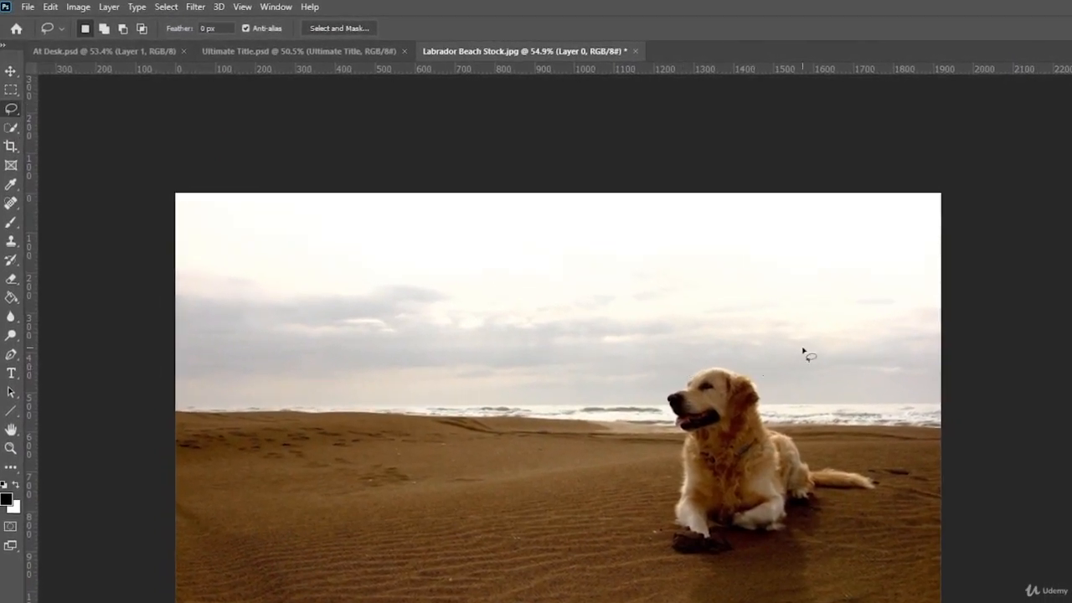
mouse_move(761, 383)
left_mouse_down()
mouse_move(722, 359)
mouse_move(688, 371)
mouse_move(666, 417)
mouse_move(680, 465)
mouse_move(670, 537)
mouse_move(700, 578)
mouse_move(686, 602)
mouse_move(833, 593)
mouse_move(814, 548)
mouse_move(834, 532)
mouse_move(837, 506)
mouse_move(877, 505)
mouse_move(893, 491)
mouse_move(875, 471)
mouse_move(802, 452)
mouse_move(765, 387)
left_mouse_up()
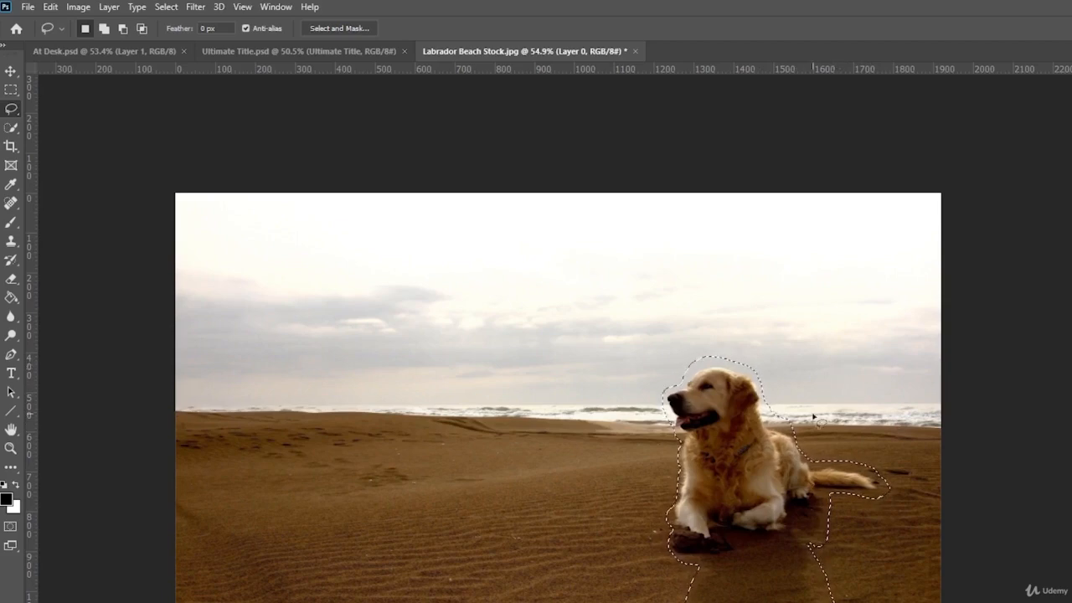
Fill the lassoed area with Content-Aware Fill using automatic sampling and output to a new layer, and deselect
left_click(50, 7)
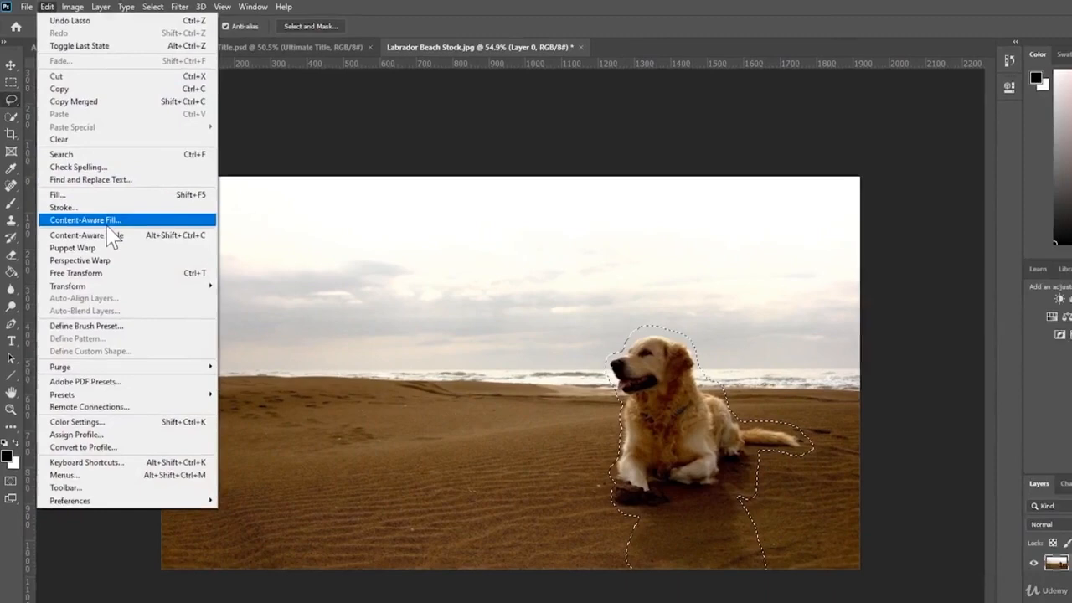
left_click(113, 240)
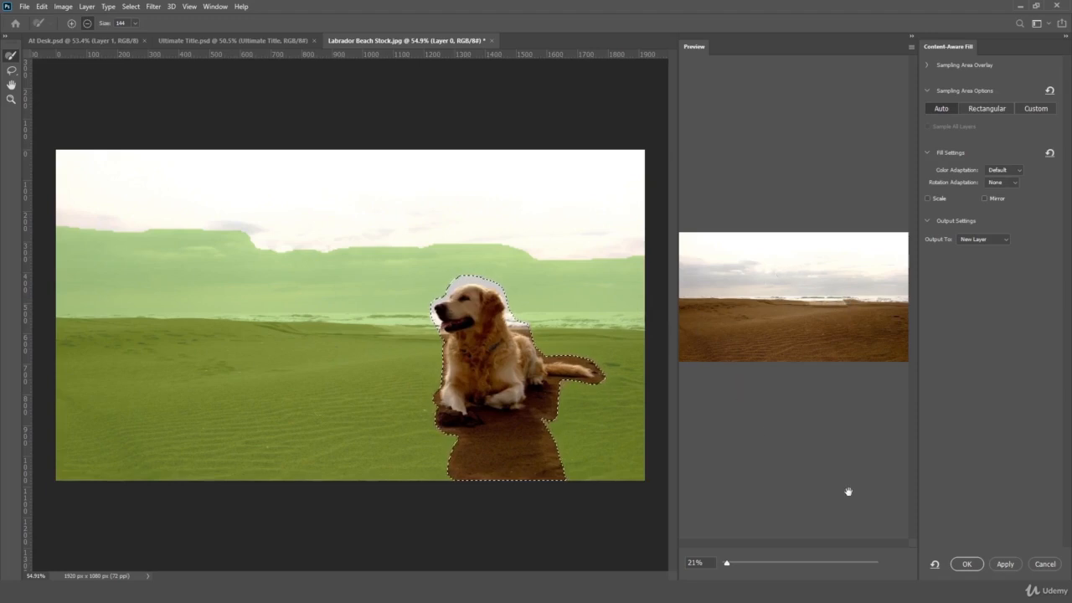
left_click(967, 566)
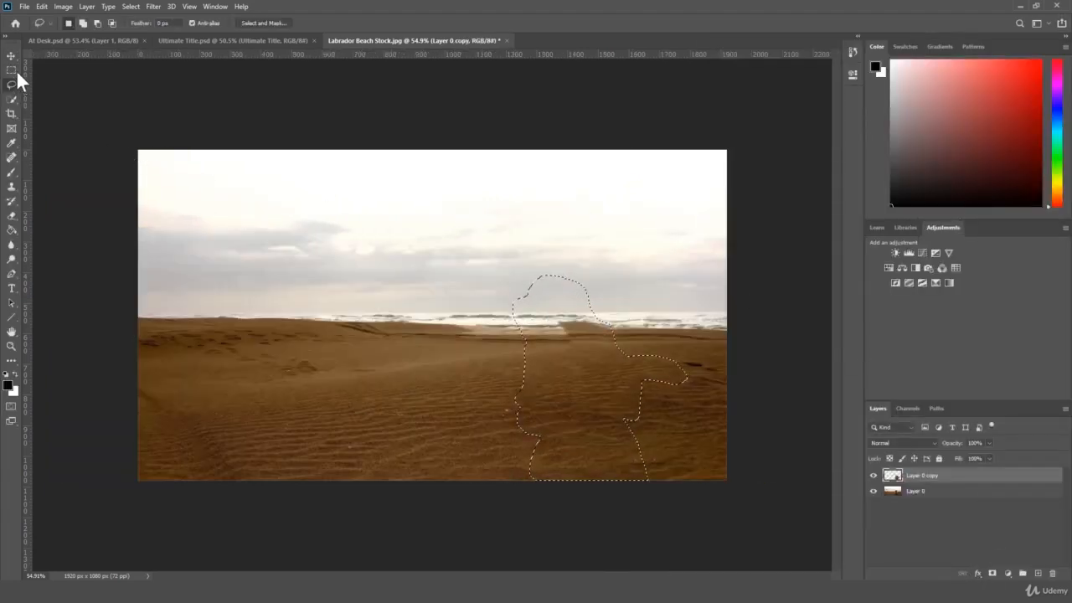
left_click(13, 69)
key("ctrl+d")
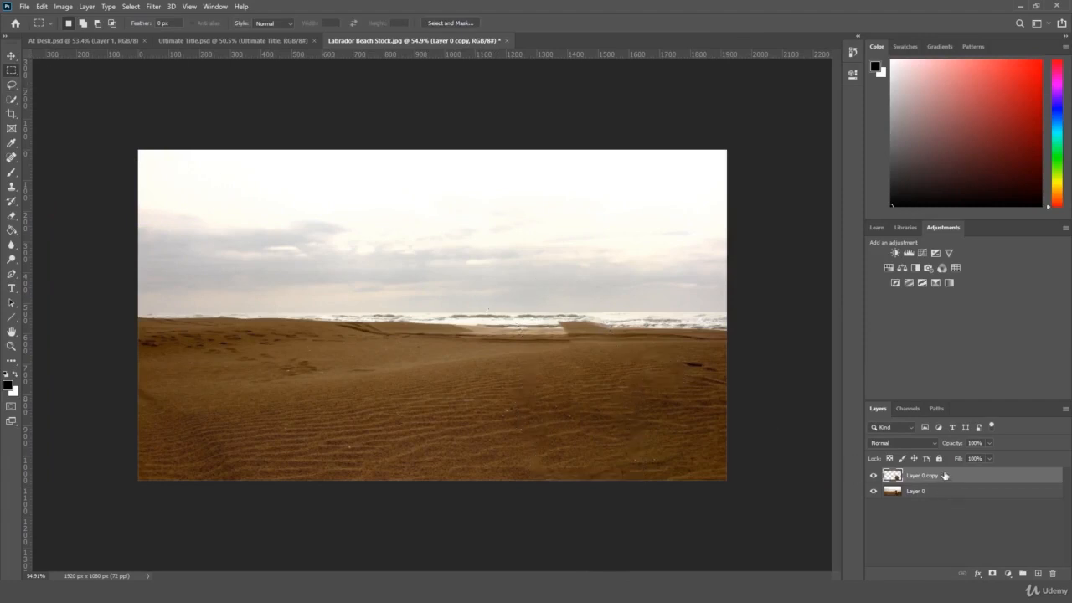
Toggle the visibility of the fill layer to compare the photo with and without the dog
left_click(874, 476)
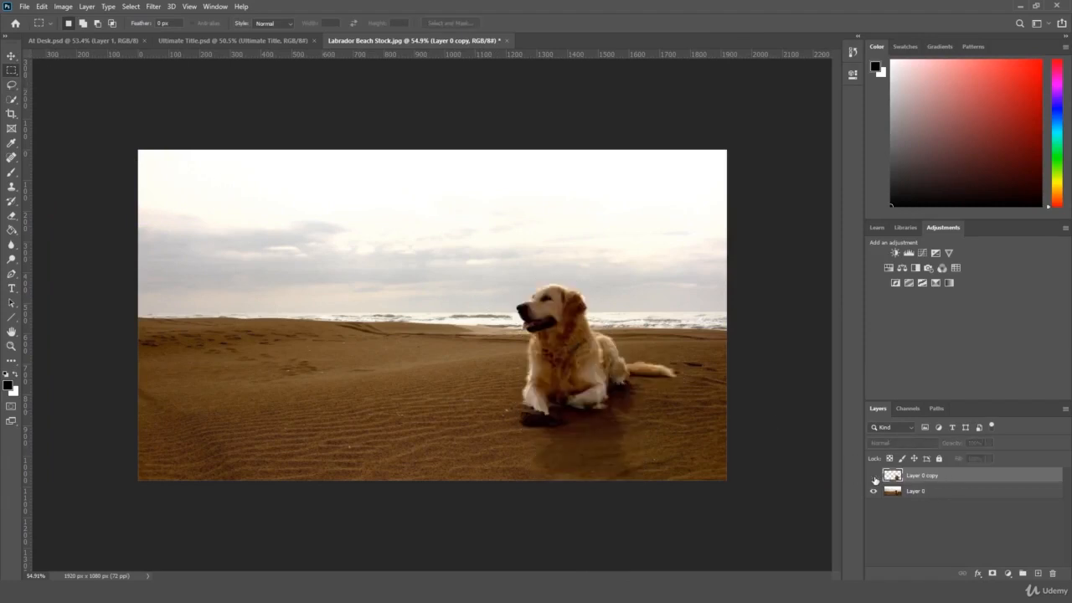
left_click(874, 476)
left_click(874, 476)
left_click(874, 476)
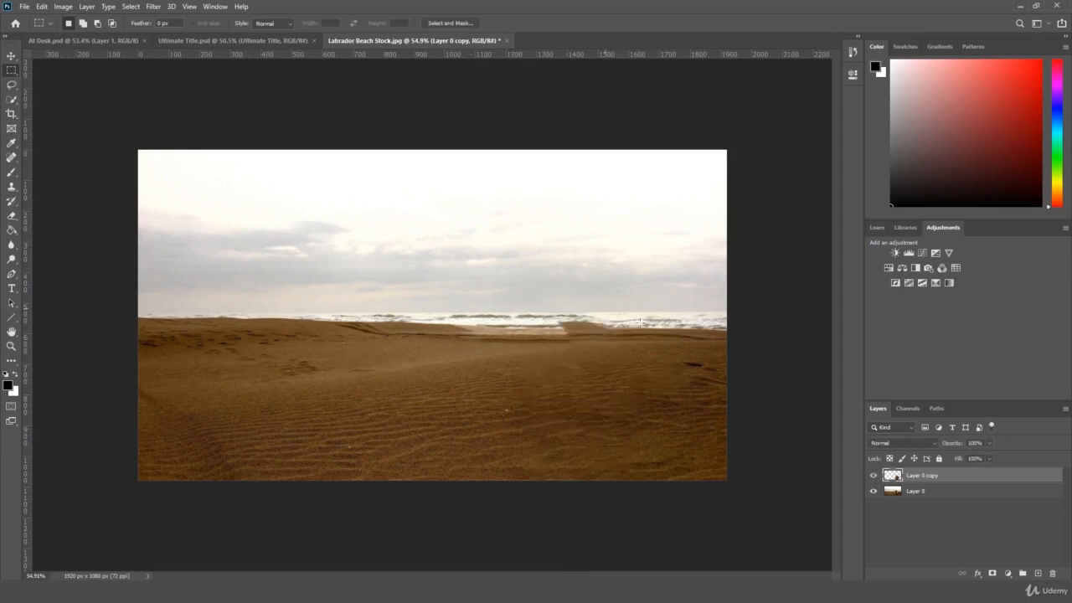
Compare the Content-Aware Fill result with the original photo up close by hiding and showing the Layer 0 copy layer
left_click(874, 476)
left_click(874, 476)
left_click(874, 476)
left_click(874, 476)
left_click(11, 345)
mouse_move(212, 322)
left_mouse_down()
mouse_move(177, 344)
mouse_move(206, 343)
left_mouse_up()
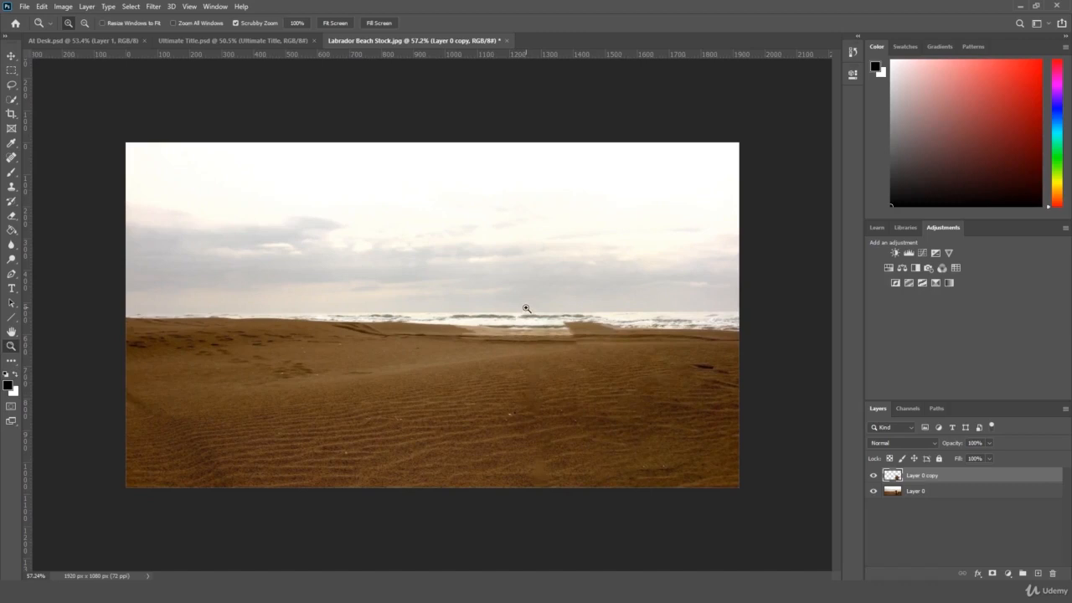
left_click_drag(535, 300, 544, 303)
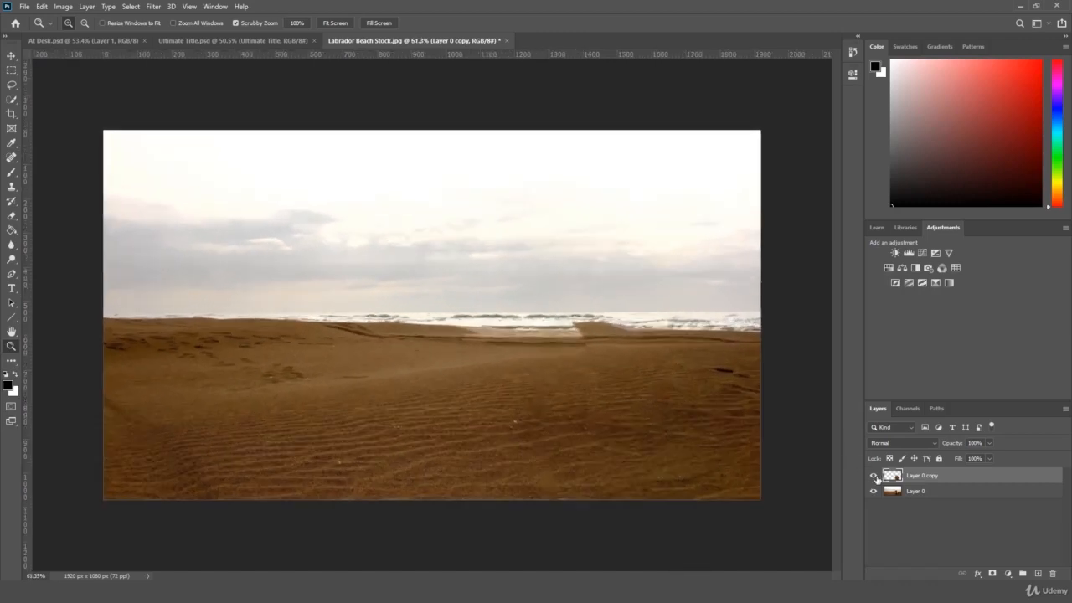
left_click(874, 476)
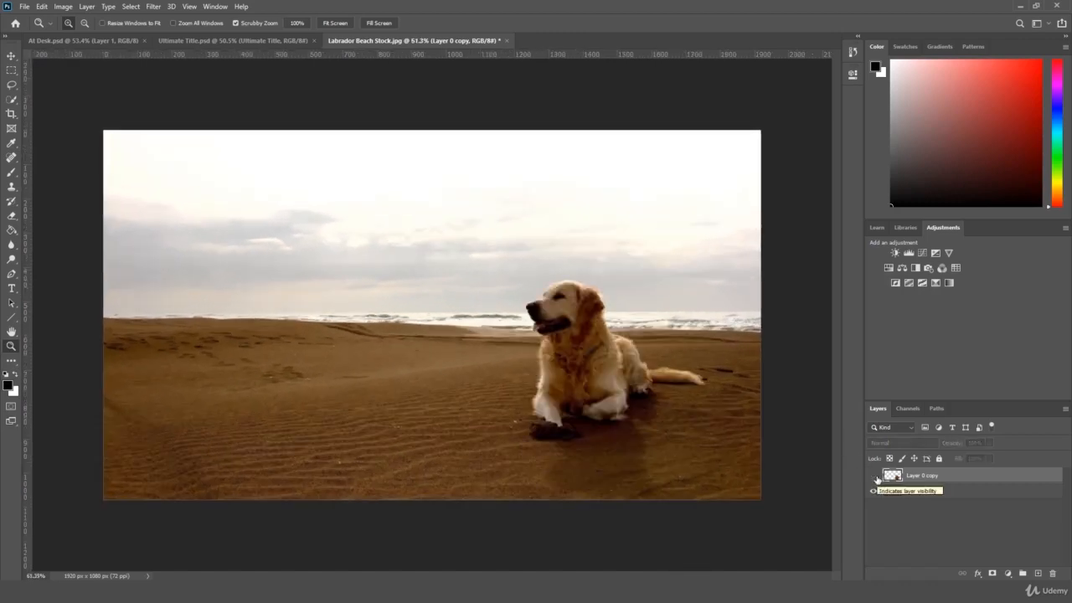
left_click(874, 476)
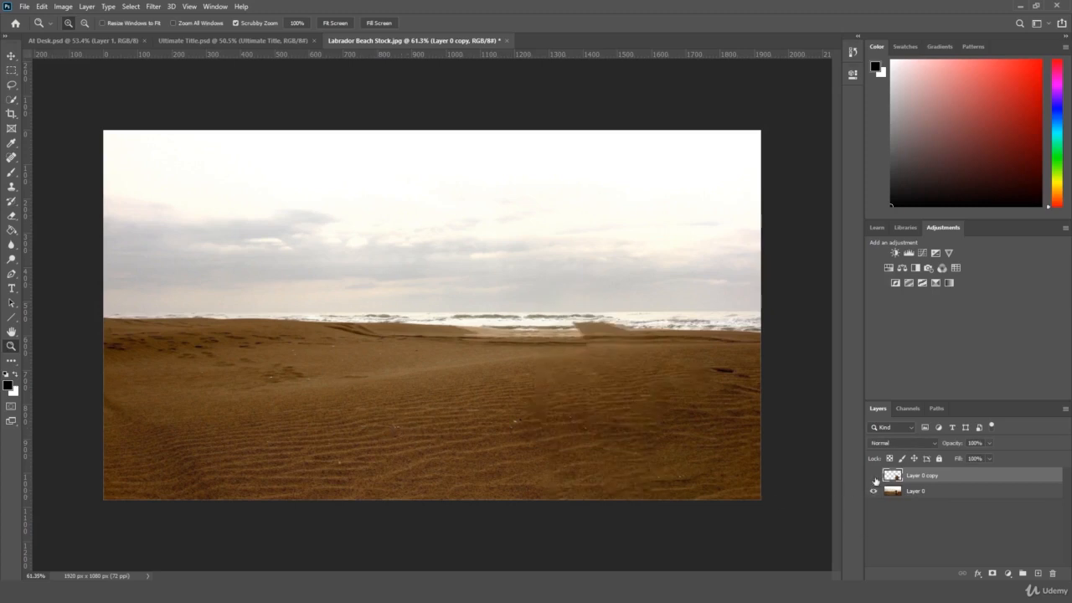
left_click(874, 476)
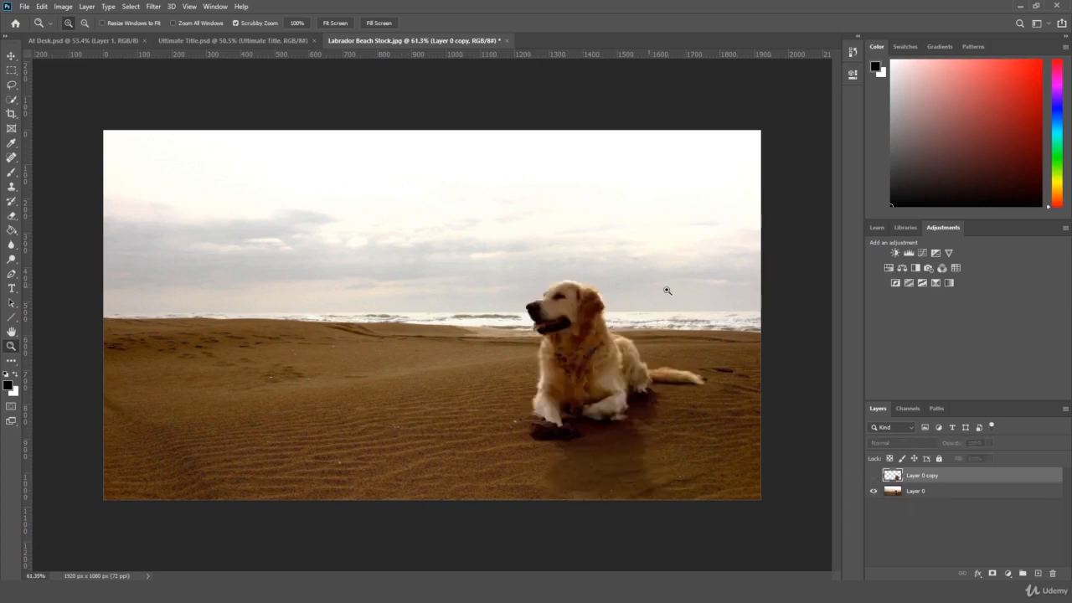
left_click(873, 476)
Switch to File Explorer and look over the three other images in the Content Aware Fill folder, leaving none selected
key("alt+Tab")
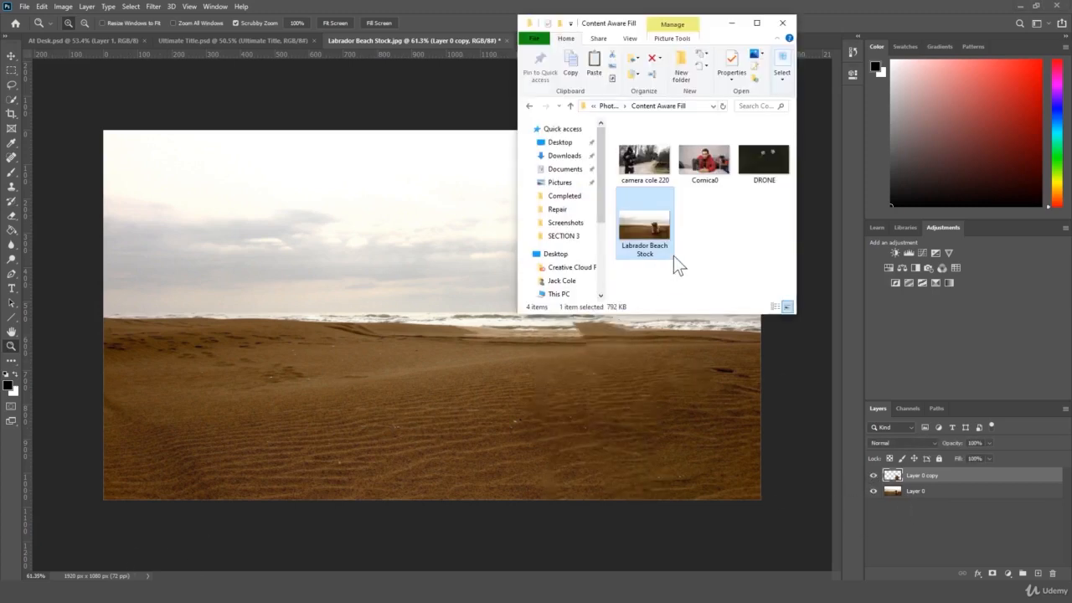
left_click(774, 175)
left_click(660, 168, "shift")
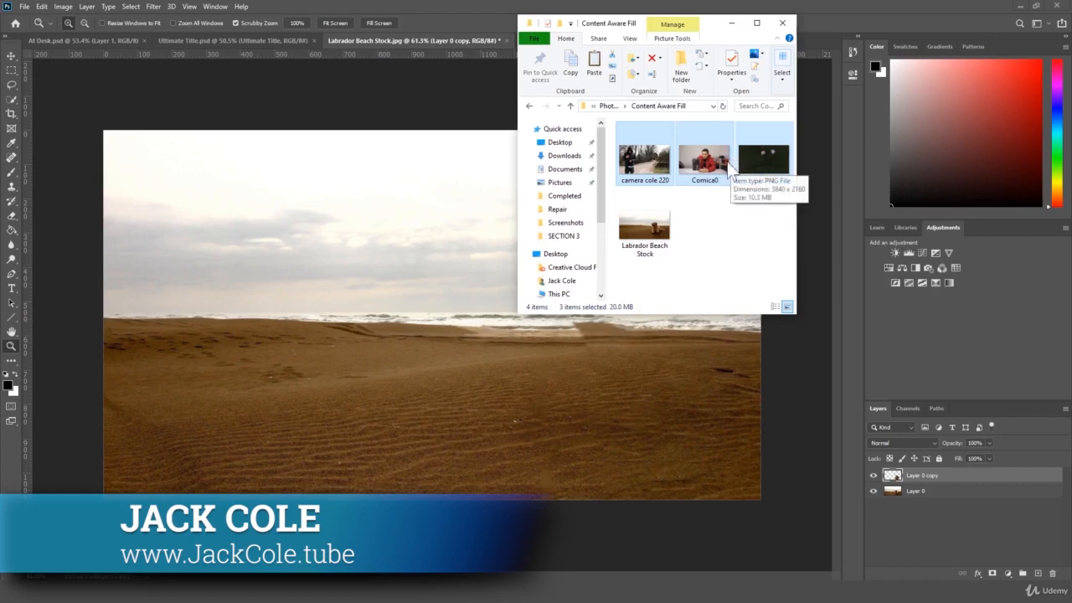
left_click(733, 222)
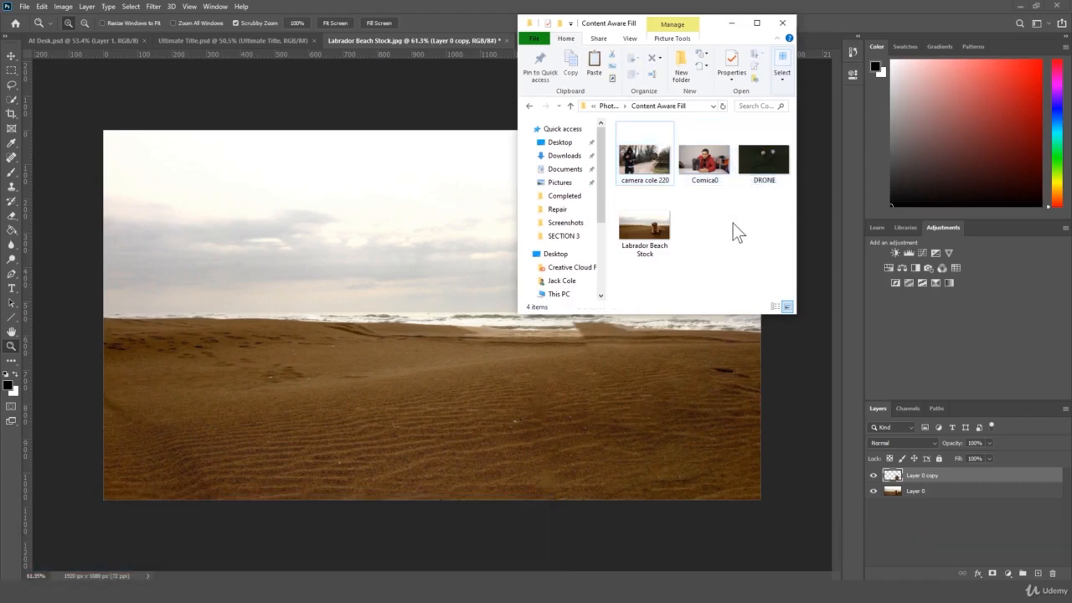